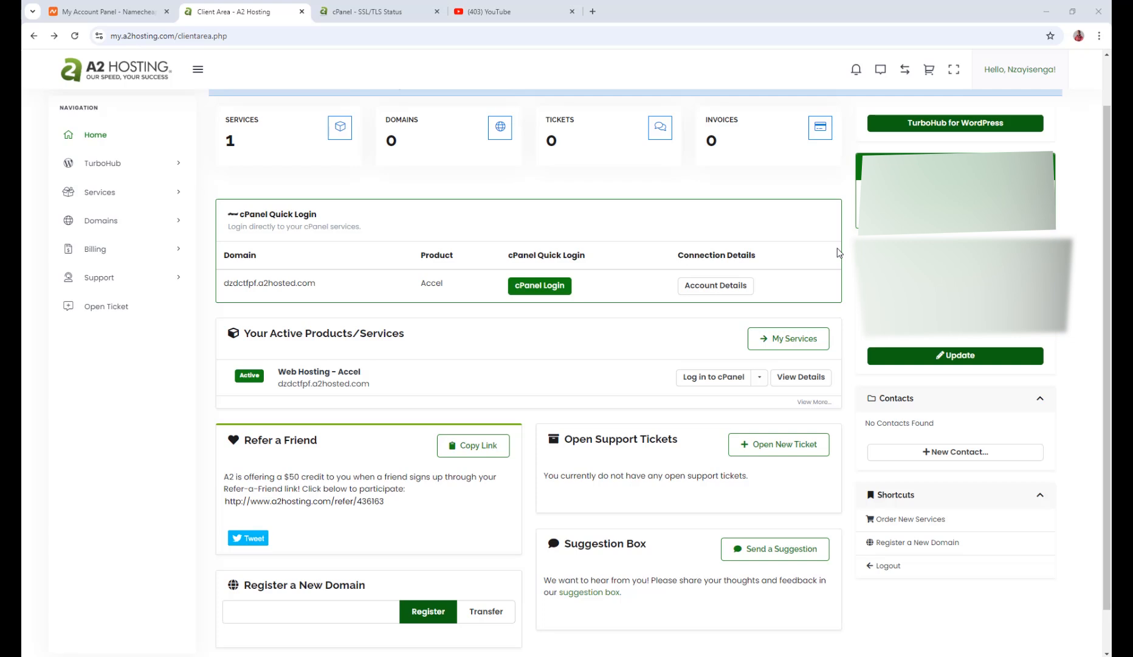
# Open the management page for princesocialswag.com in the Namecheap account
pyautogui.scroll(-2, 837, 241)
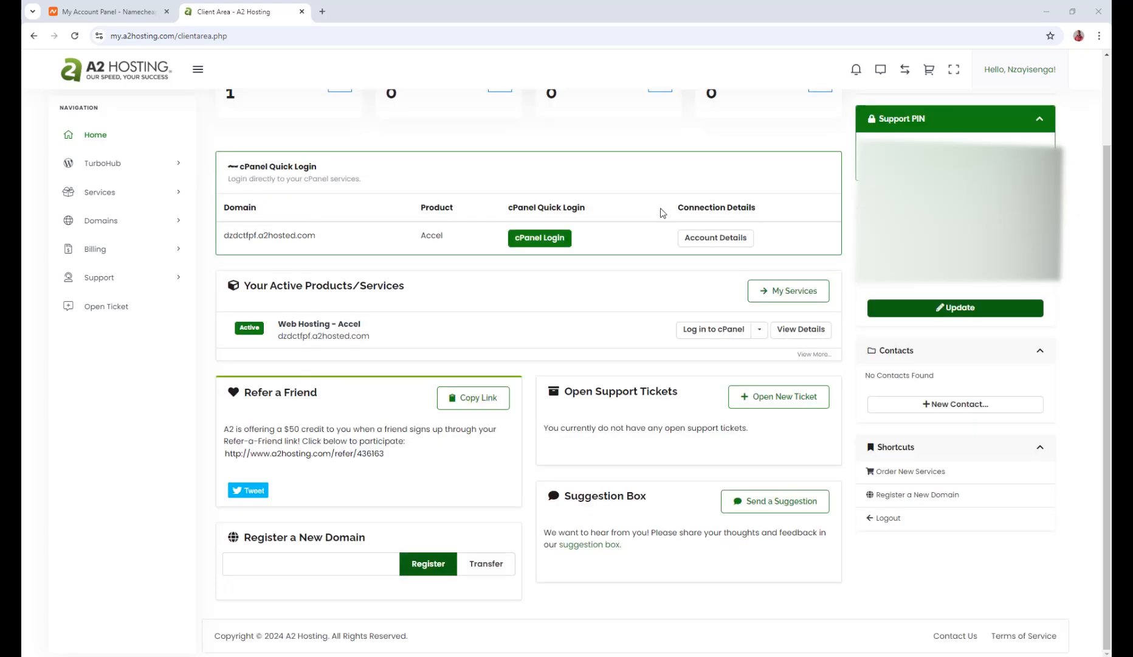
pyautogui.scroll(2, 333, 180)
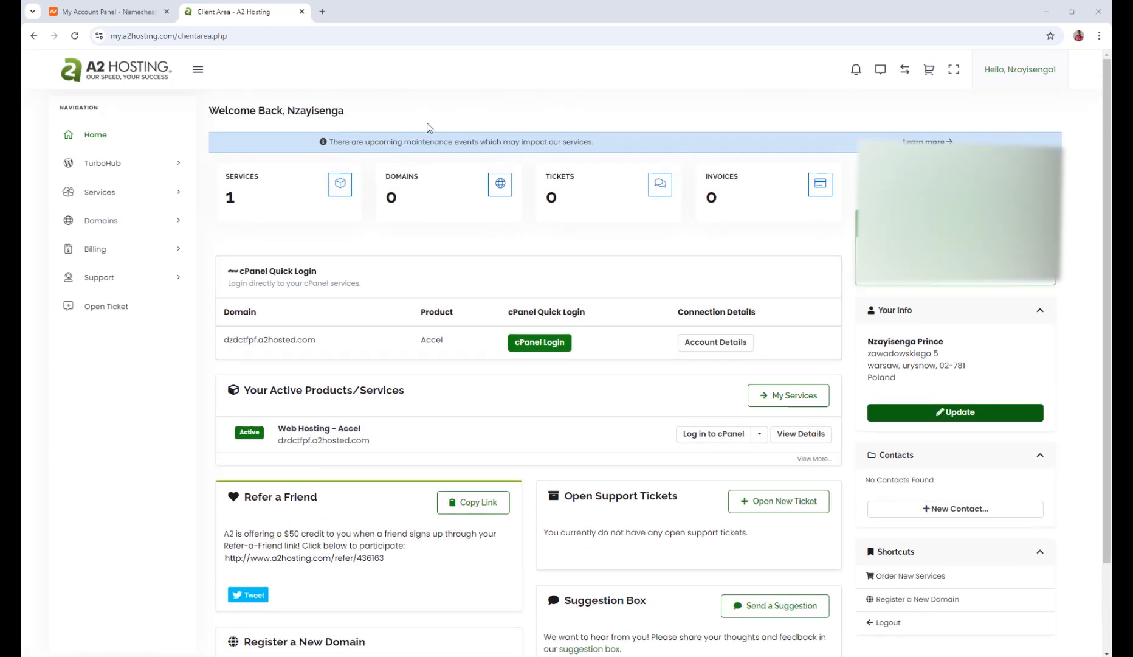
pyautogui.click(114, 4)
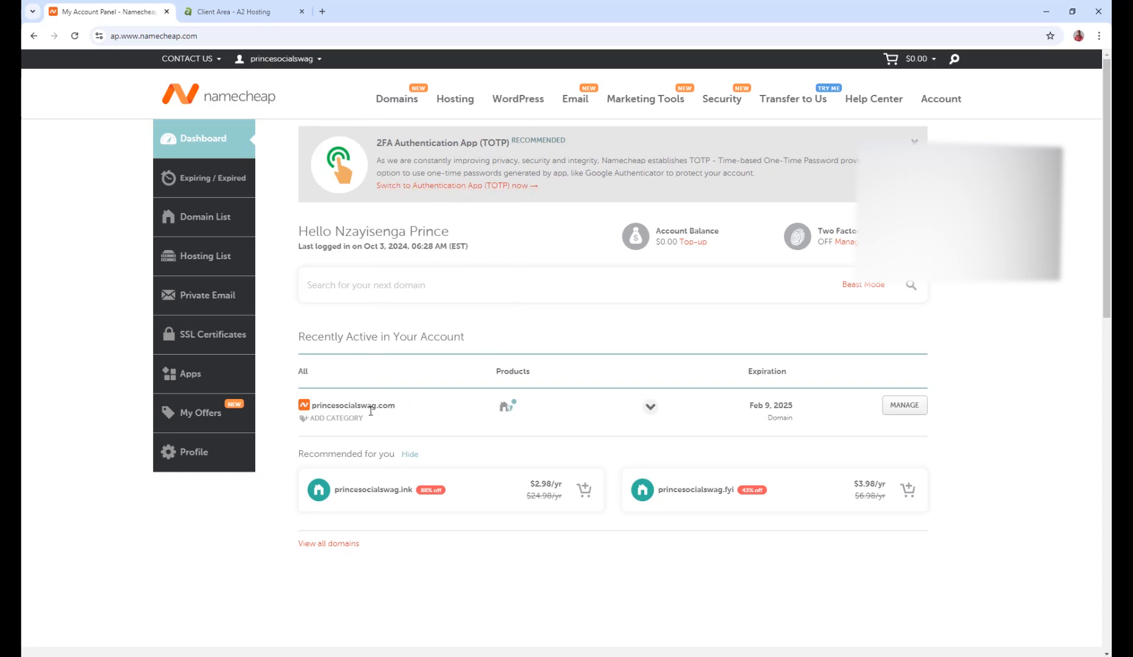
pyautogui.click(231, 11)
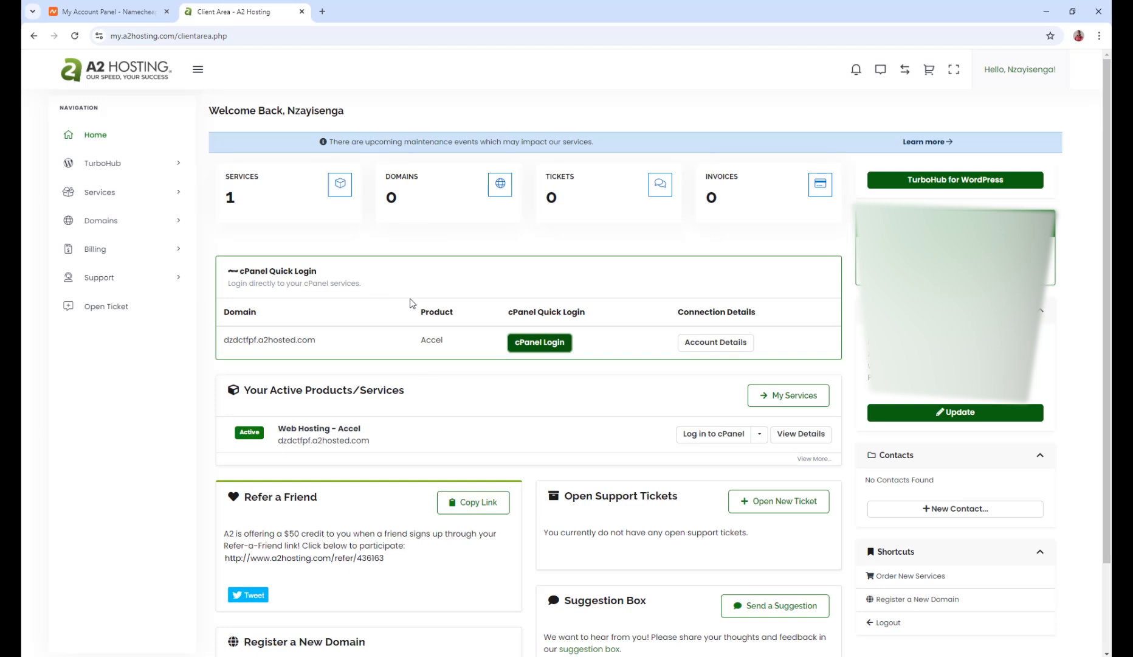
pyautogui.click(75, 5)
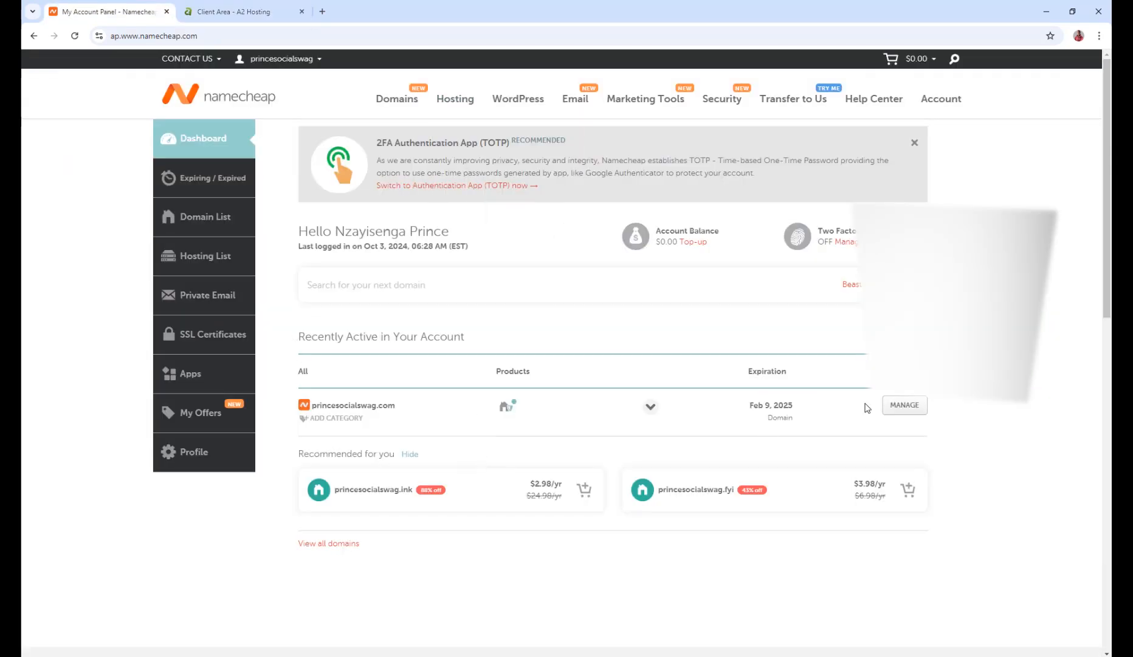
pyautogui.click(905, 407)
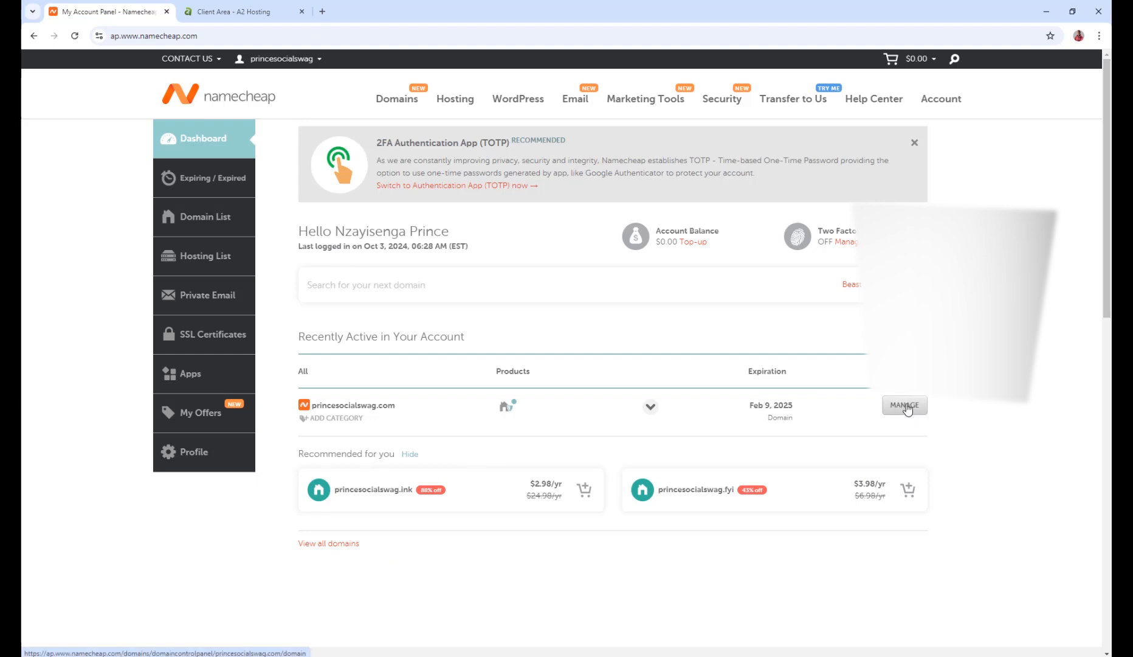
pyautogui.click(907, 409)
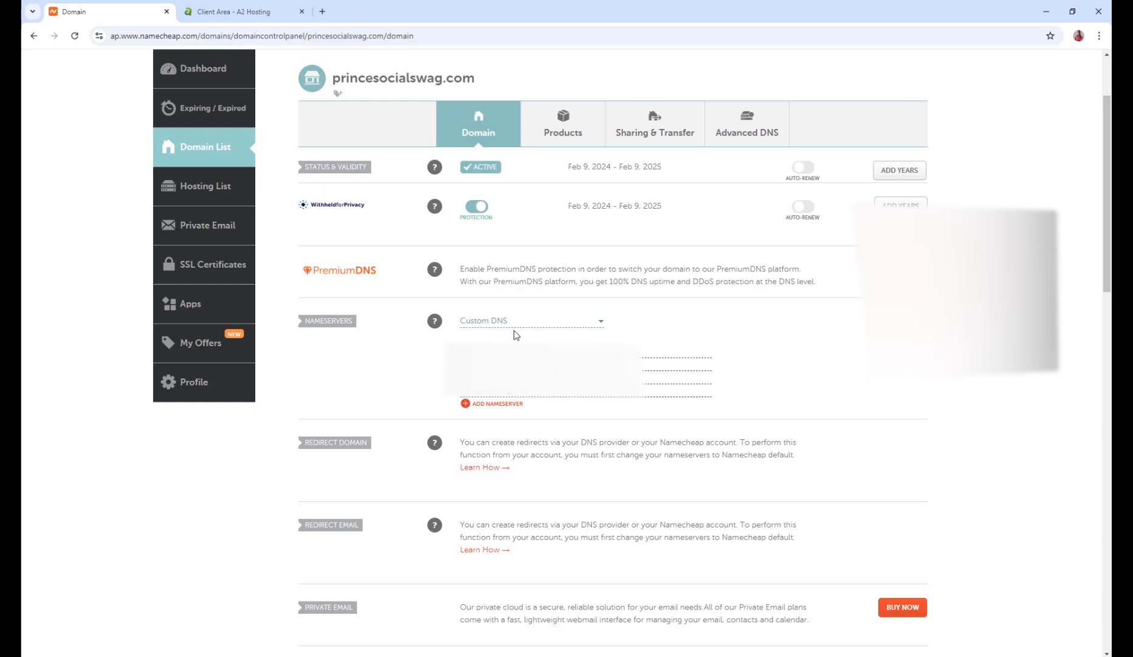
# Compare the domain's custom nameservers with those listed in the A2 Hosting account connection details
pyautogui.click(495, 322)
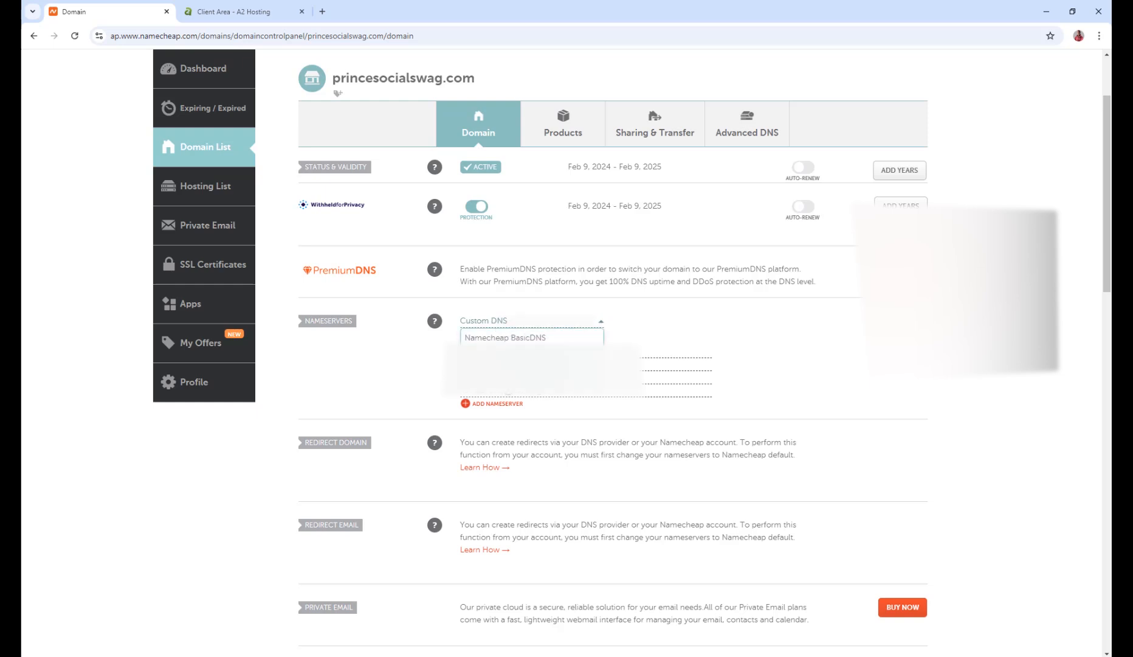
pyautogui.click(649, 343)
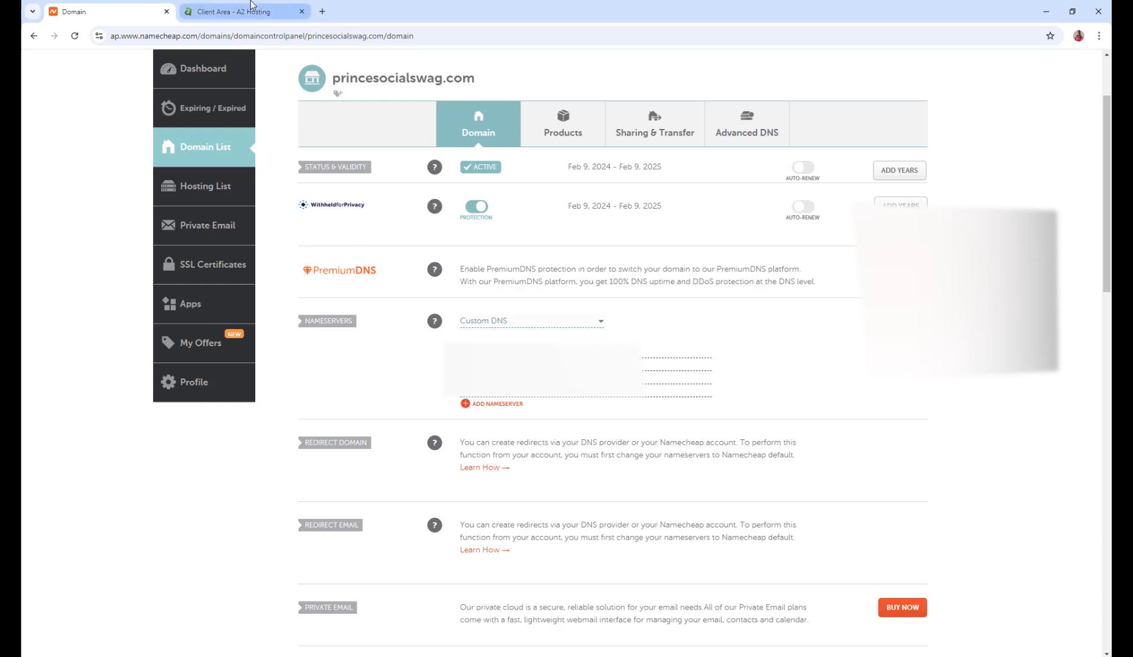
pyautogui.click(206, 12)
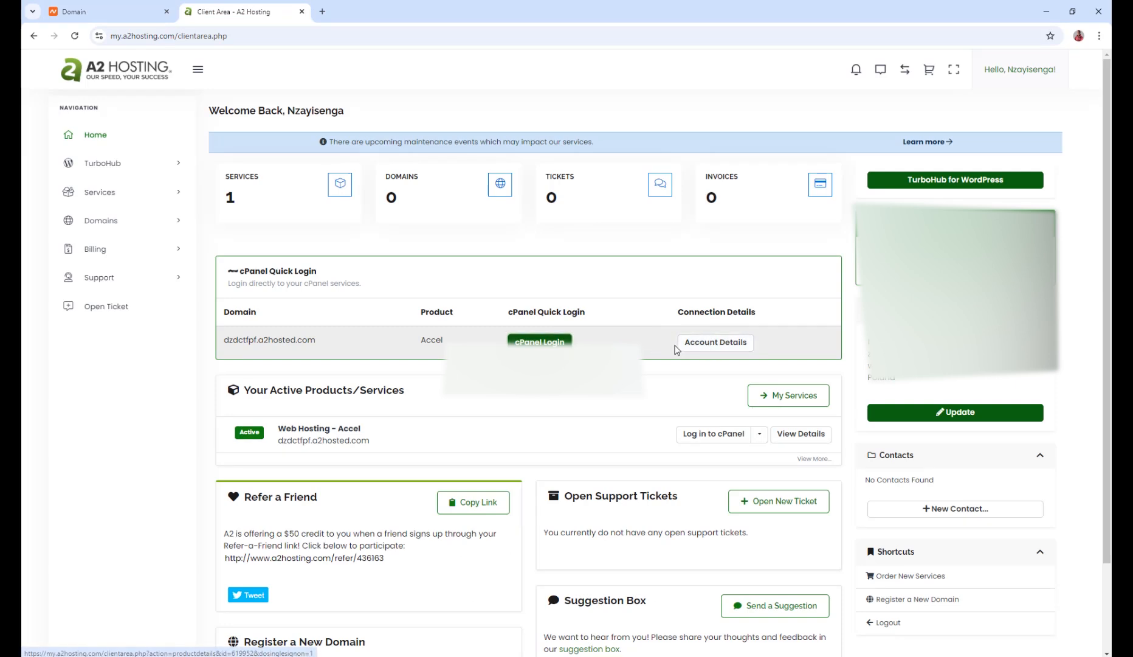
pyautogui.click(728, 350)
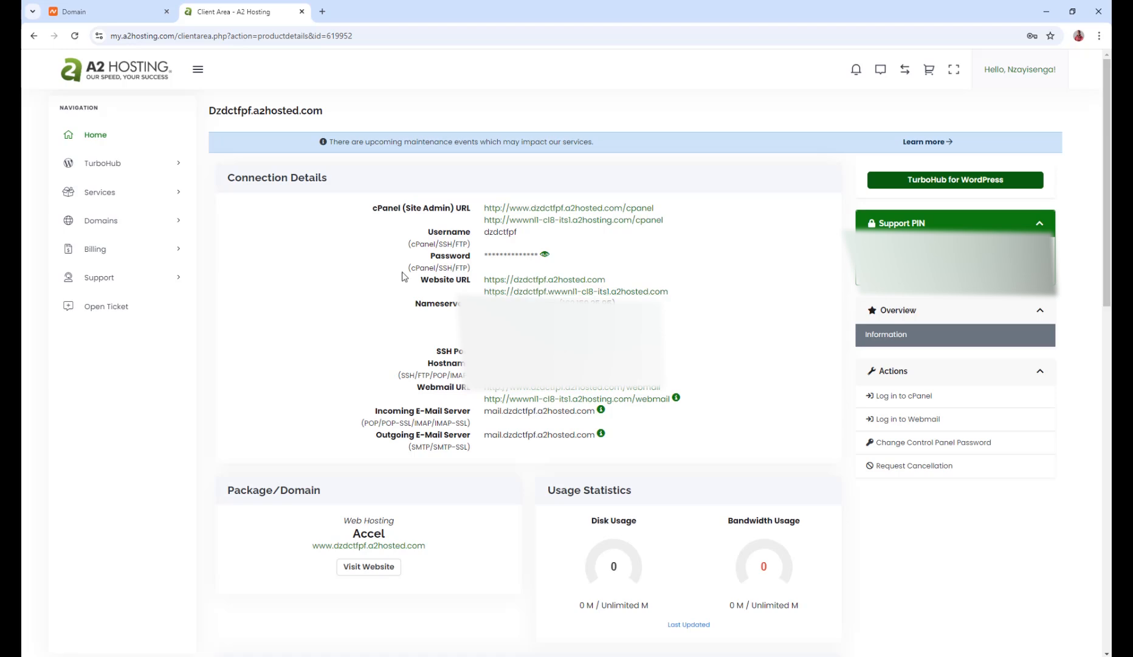
pyautogui.click(104, 11)
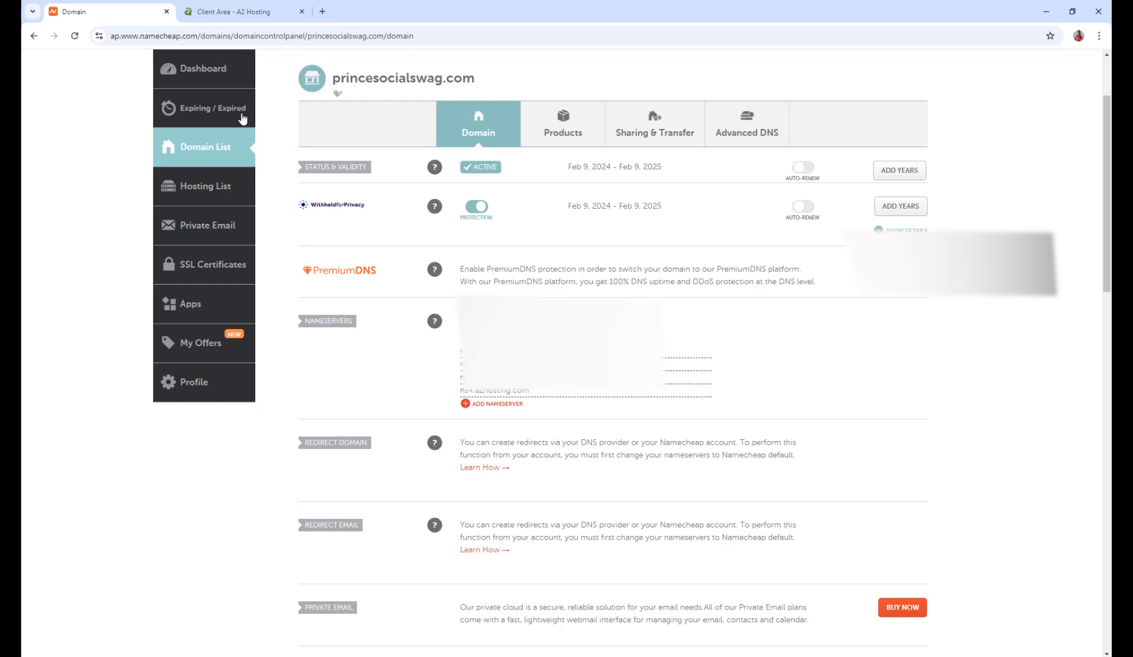
pyautogui.click(243, 6)
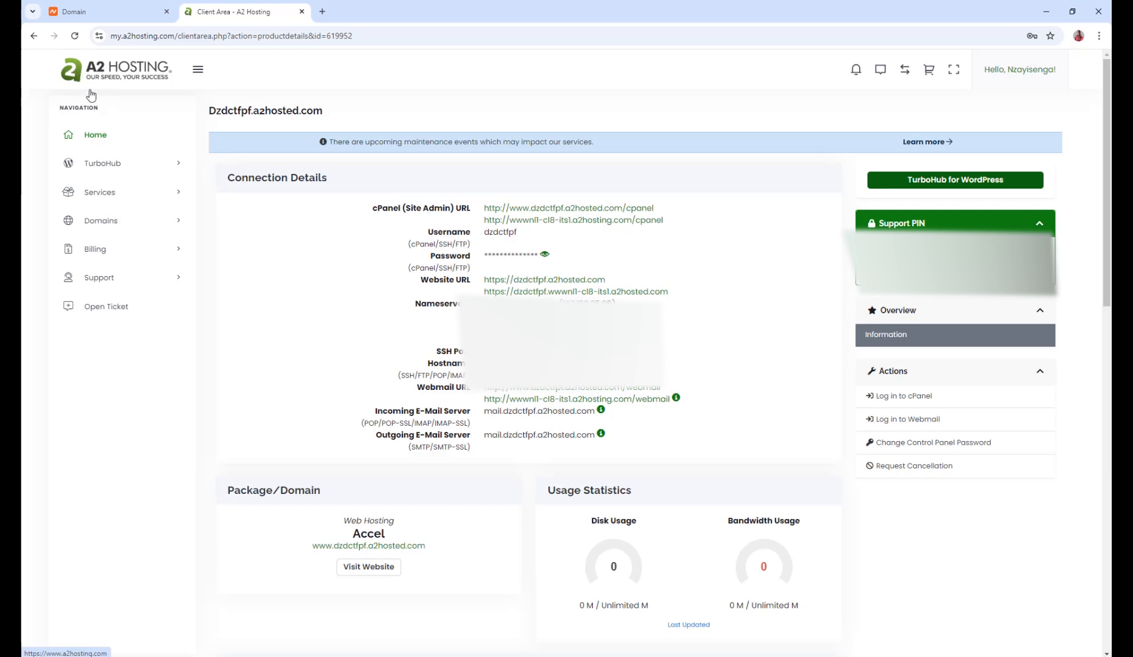
# Log in to cPanel from the A2 Hosting client area home page
pyautogui.click(102, 136)
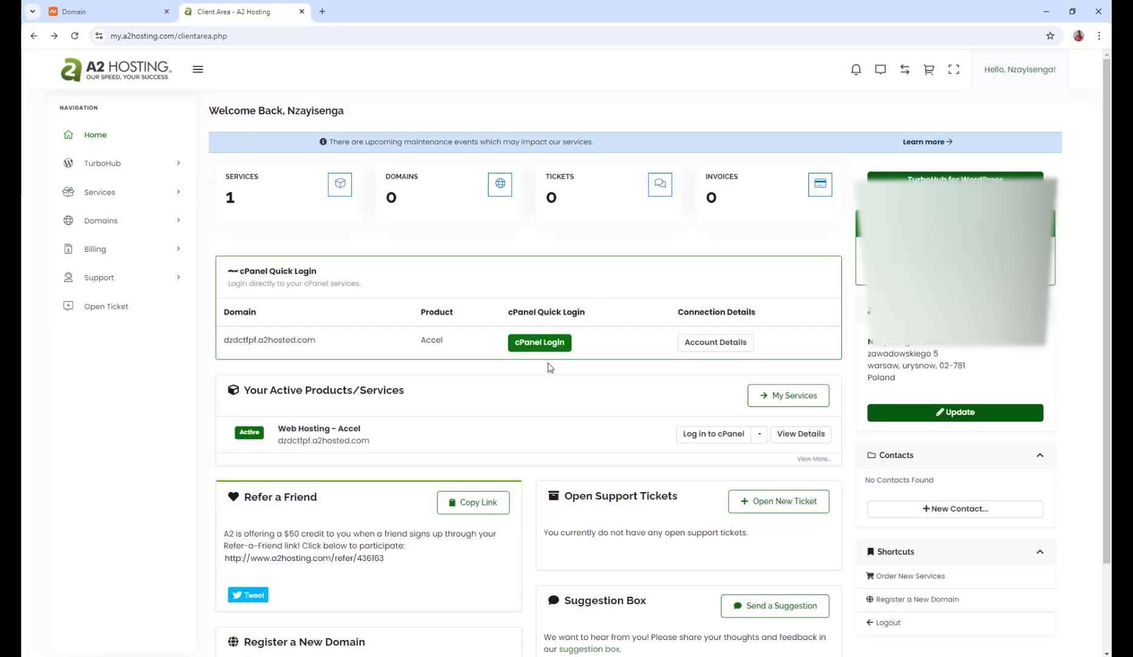
pyautogui.scroll(-1, 550, 365)
pyautogui.click(547, 286)
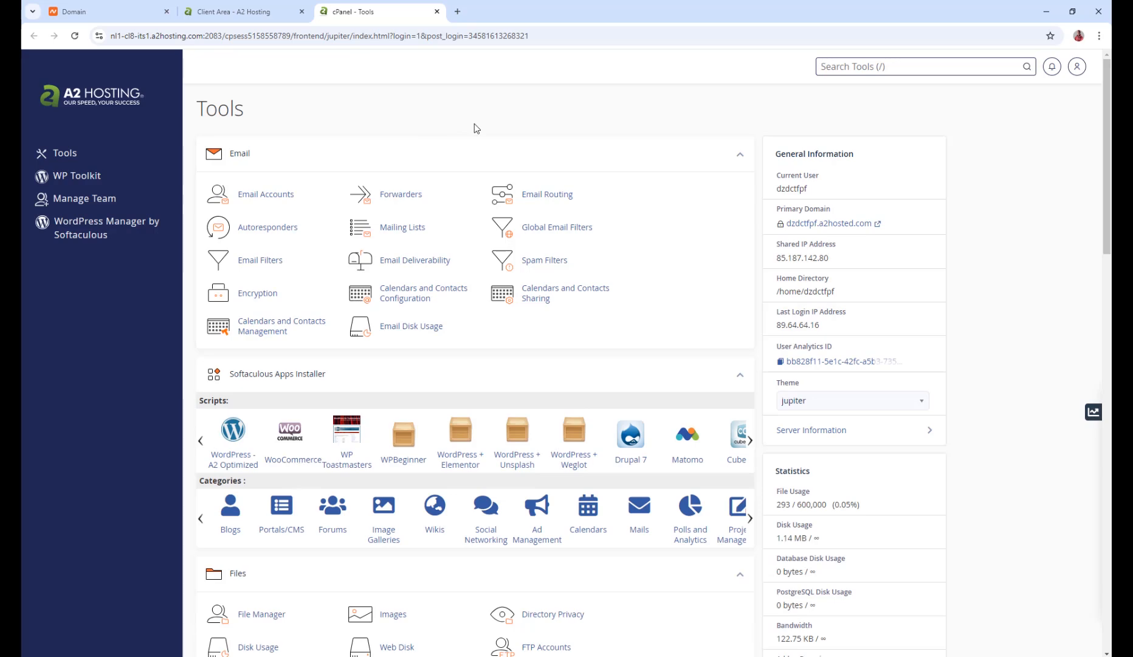
pyautogui.scroll(-5, 616, 219)
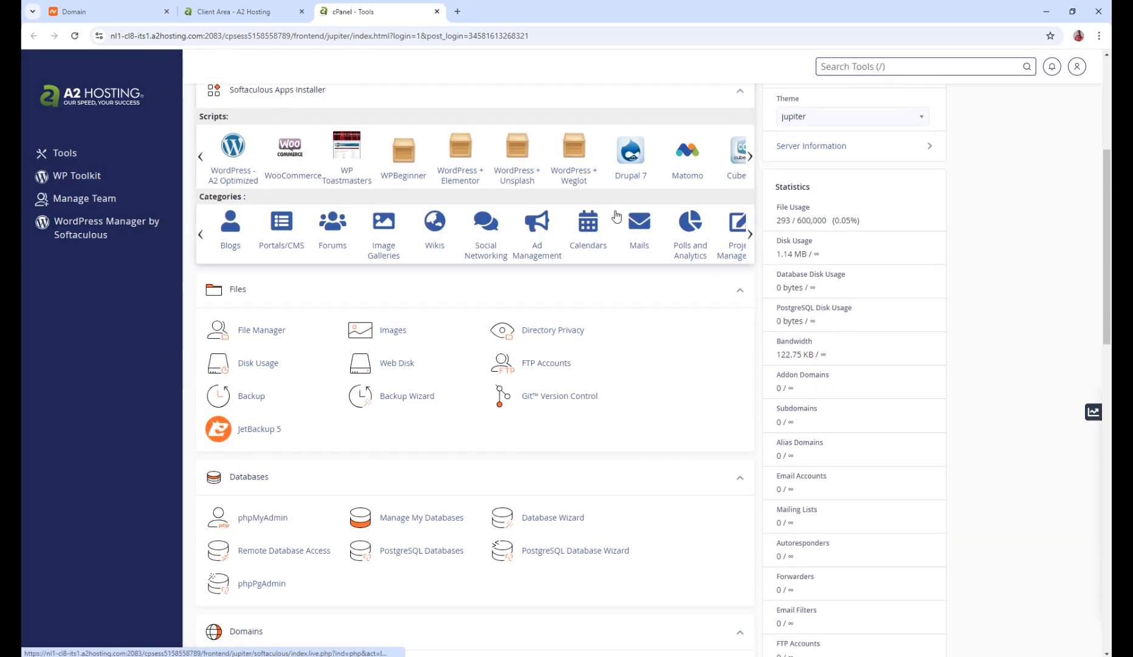
pyautogui.scroll(5, 608, 152)
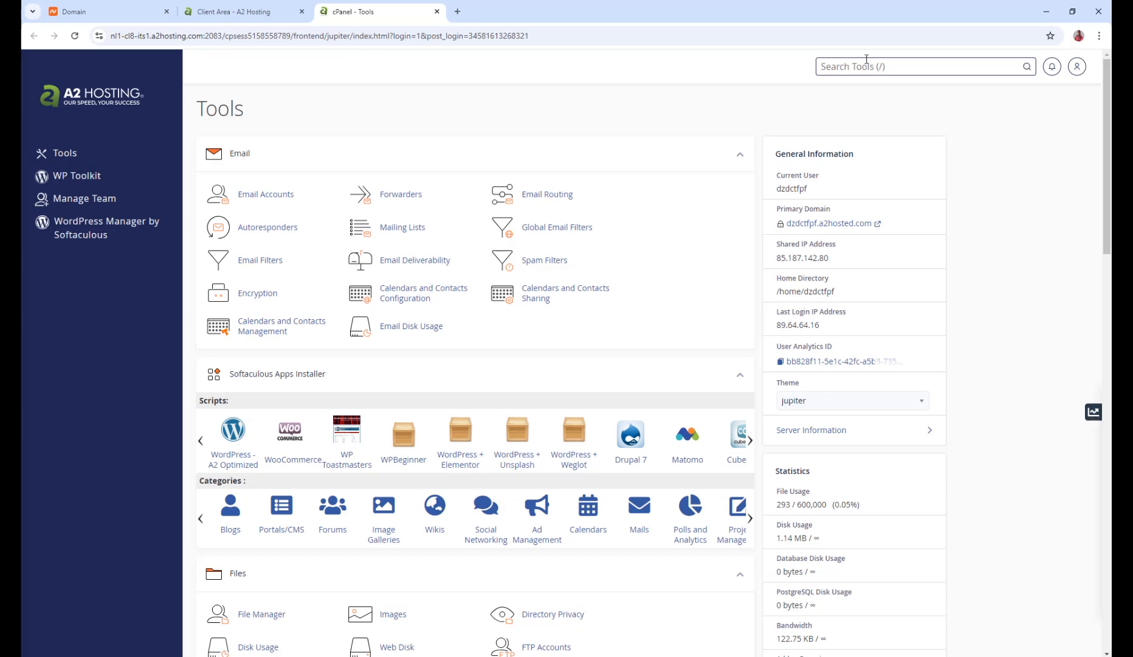
# Search cPanel tools for domain, open Domains and start creating a new domain
pyautogui.write('domain')
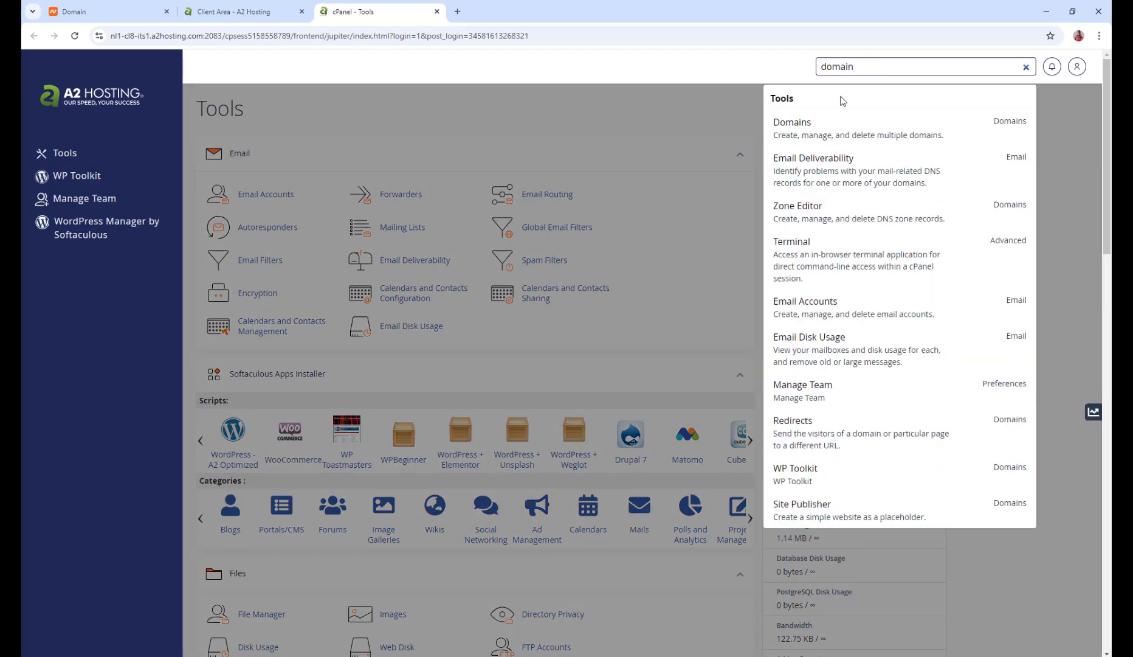
pyautogui.click(794, 126)
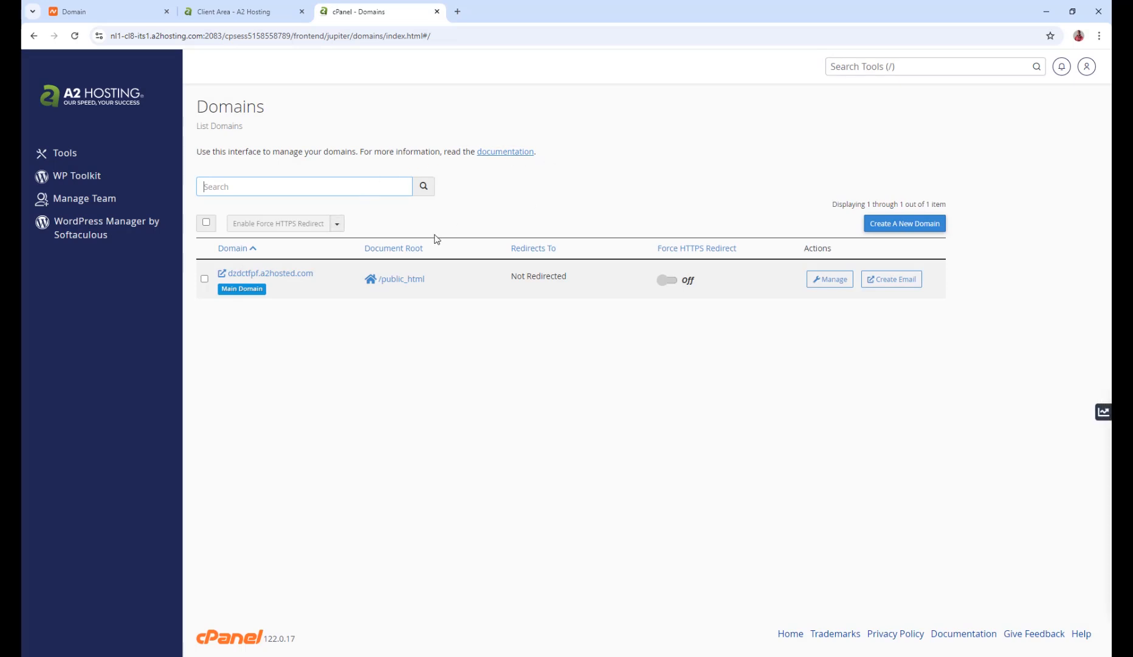
pyautogui.click(899, 232)
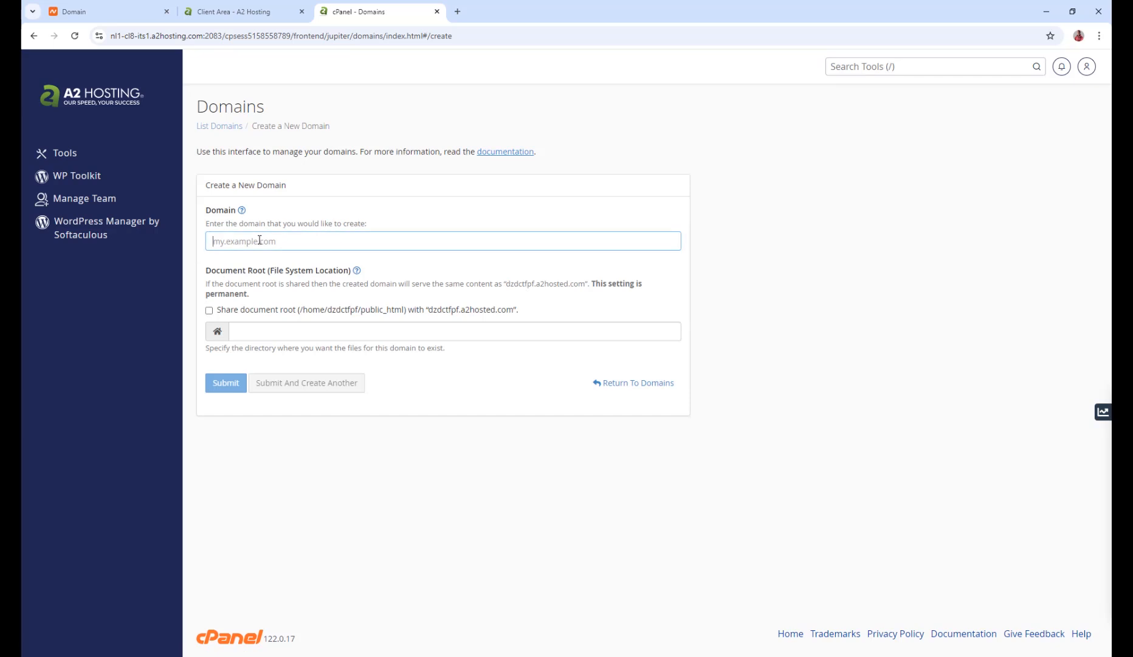
# Copy the domain name princesocialswag.com from the Namecheap domain page
pyautogui.click(133, 8)
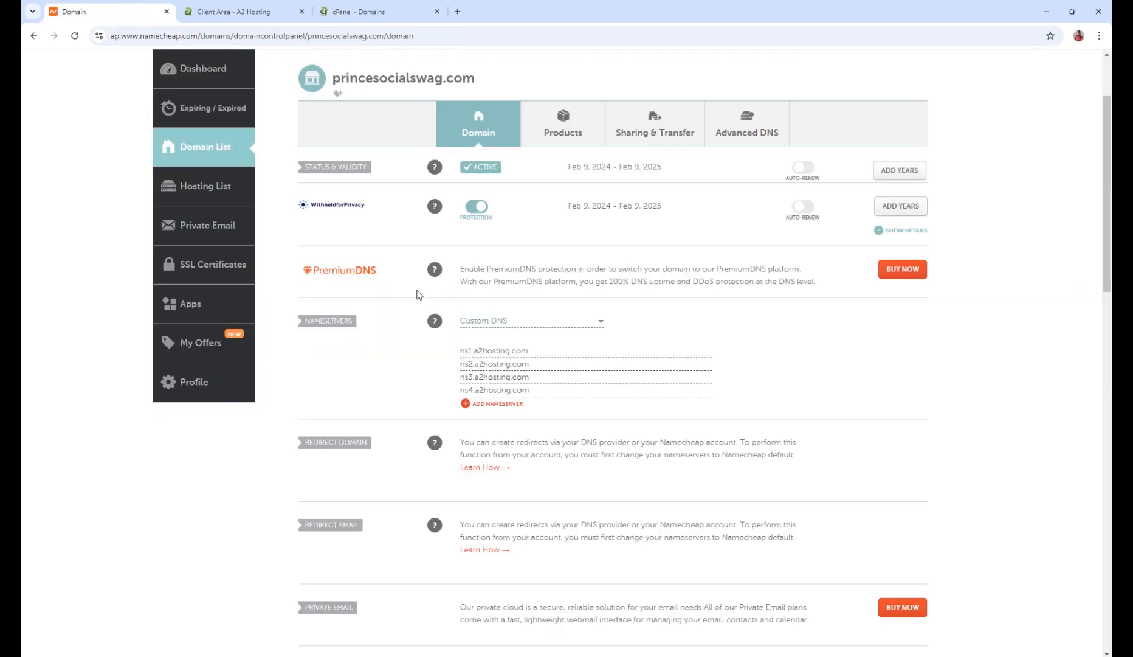
pyautogui.scroll(1, 395, 209)
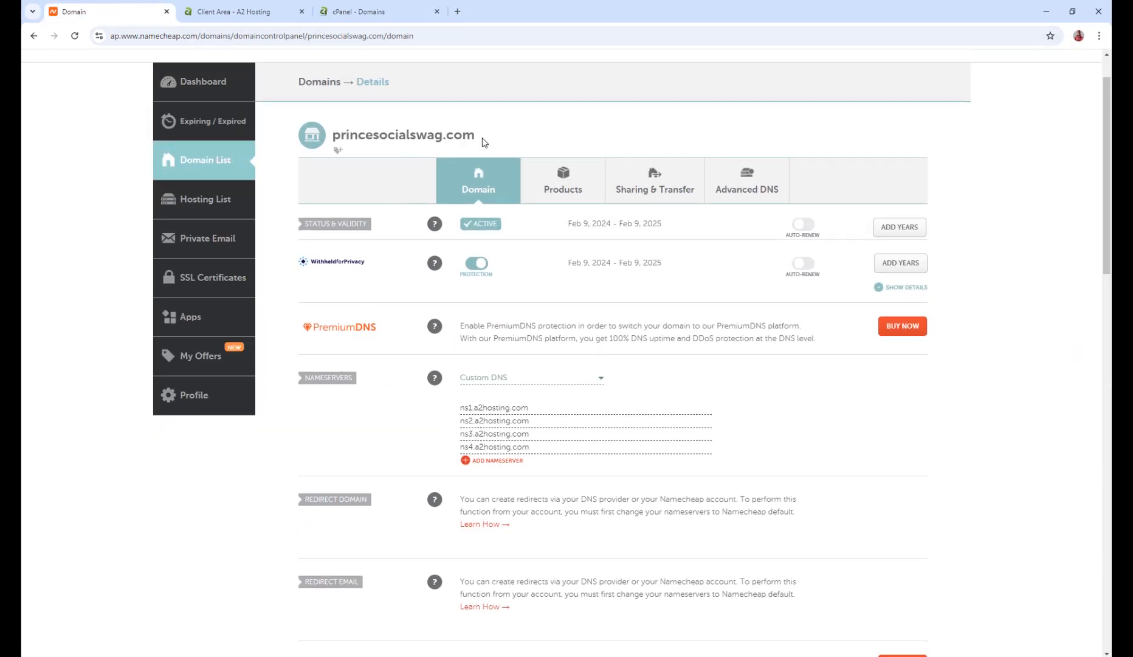
pyautogui.moveTo(484, 142); pyautogui.dragTo(333, 137)
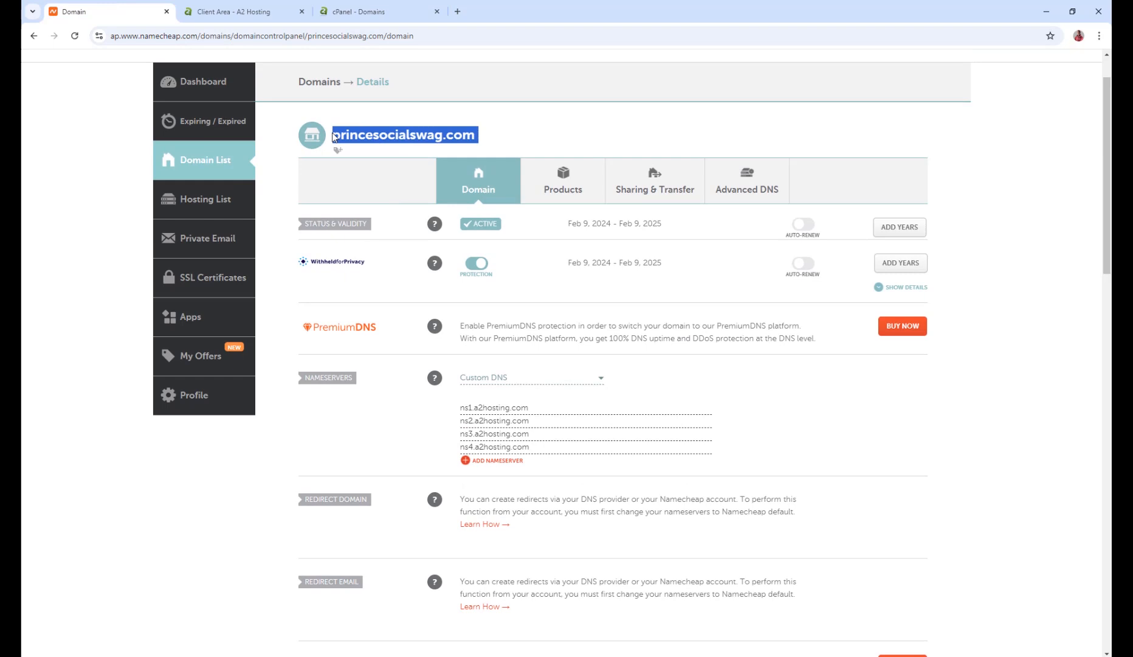
pyautogui.rightClick(398, 140)
pyautogui.click(423, 158)
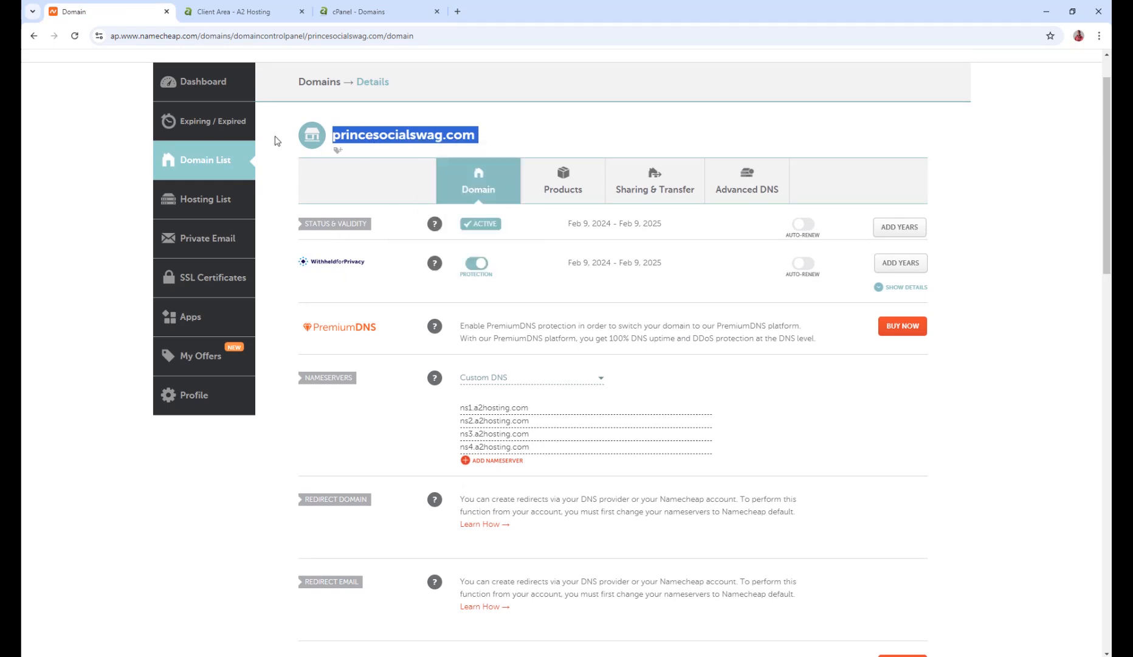
pyautogui.click(223, 89)
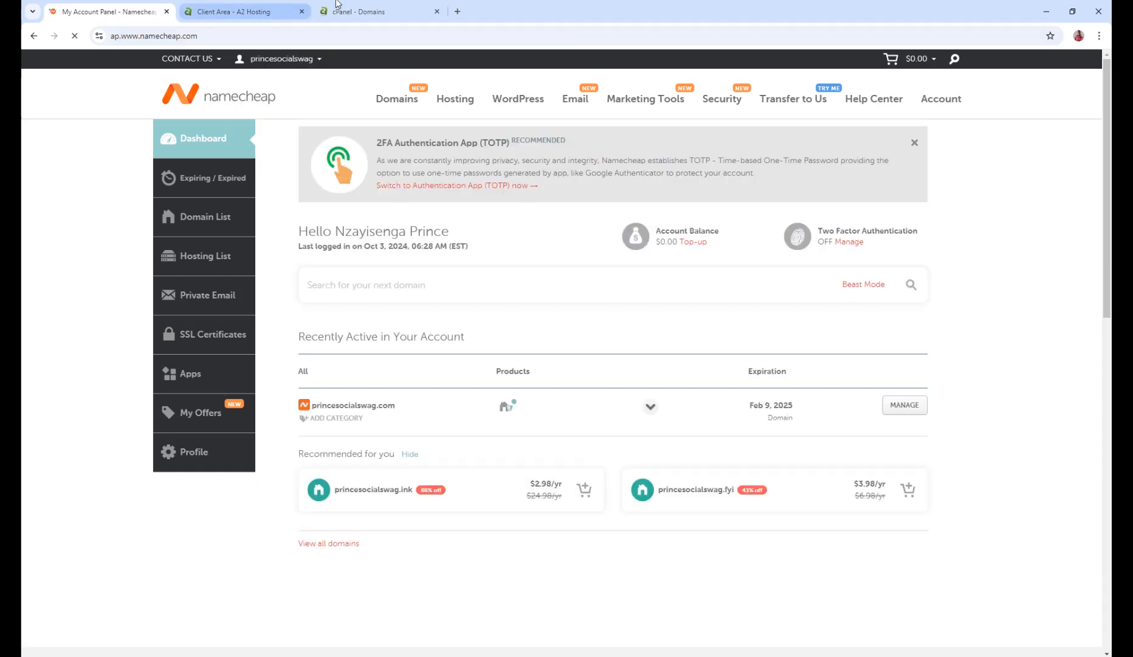
# Add princesocialswag.com as a new domain that shares the main document root, and submit it
pyautogui.click(380, 8)
pyautogui.rightClick(282, 241)
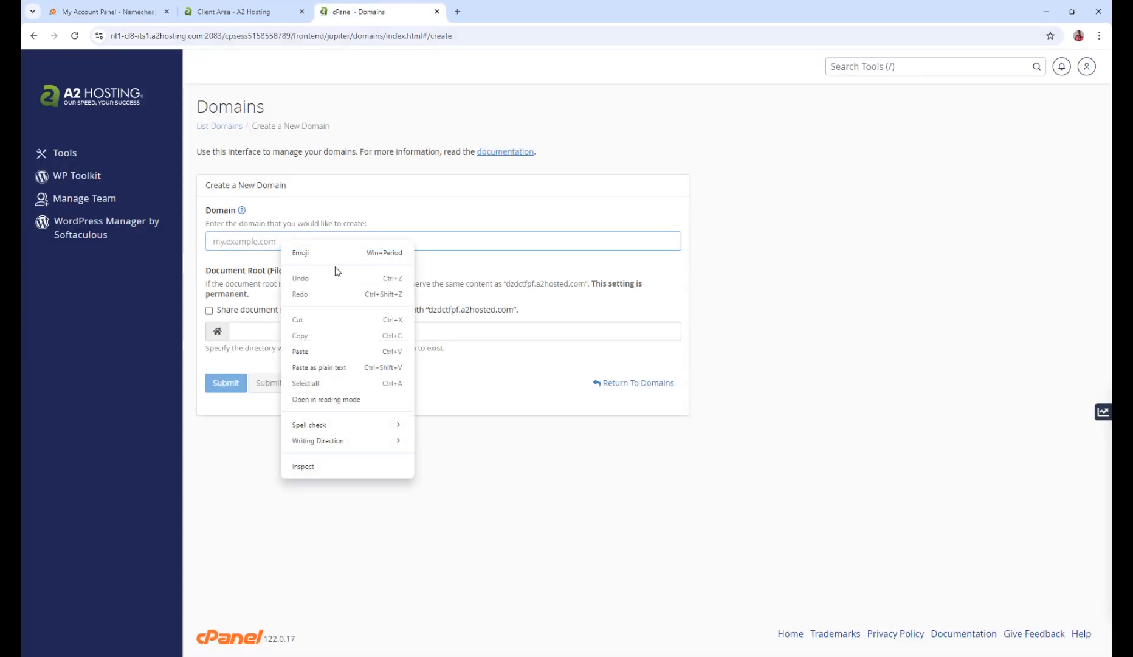
pyautogui.click(300, 351)
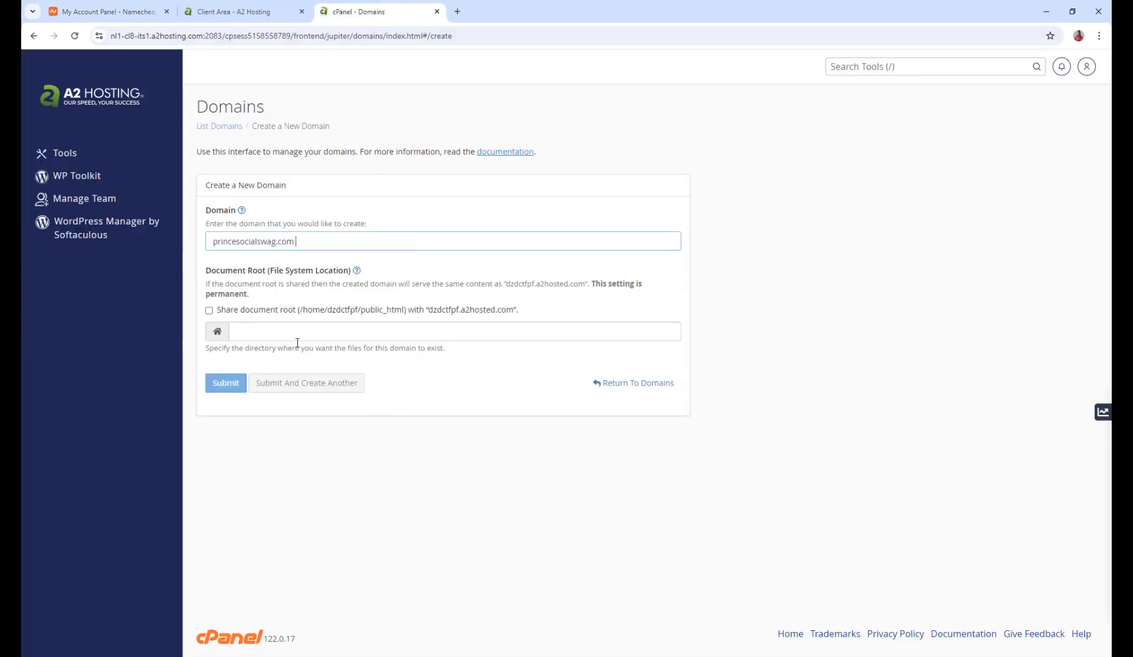
pyautogui.click(209, 310)
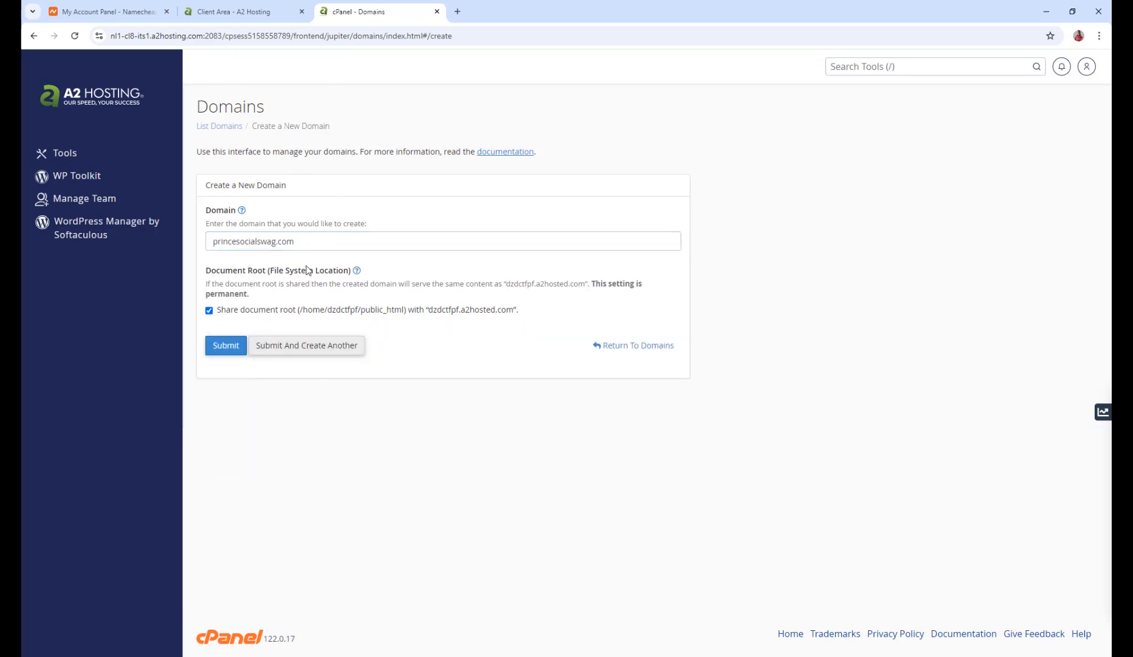
pyautogui.click(227, 347)
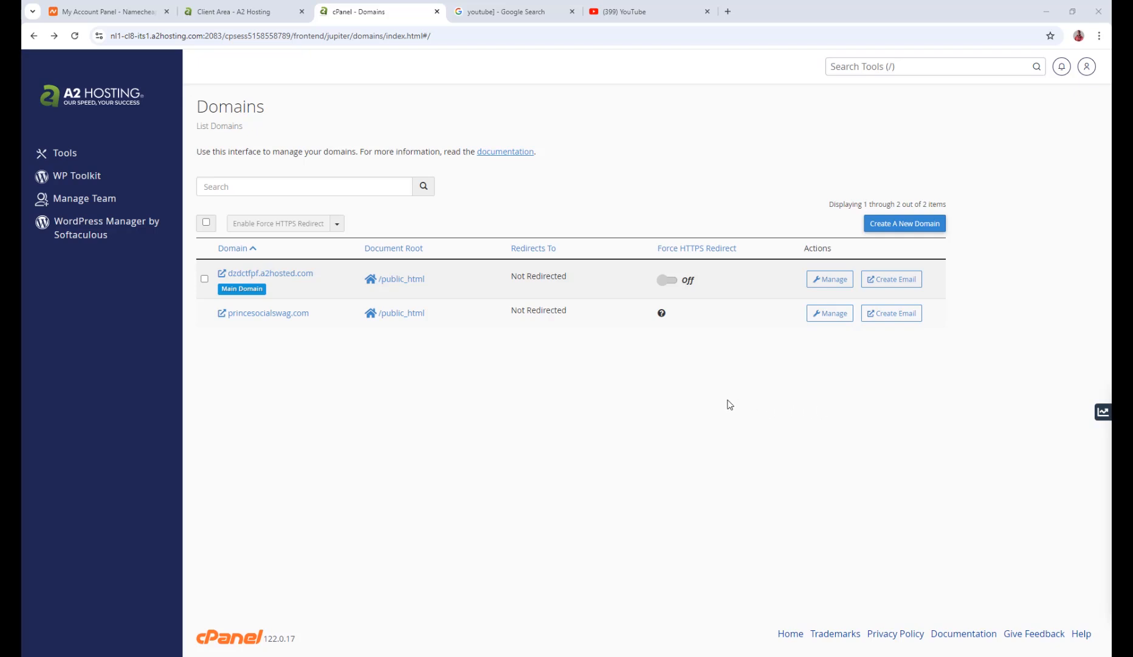
# Return to the cPanel tools and open SSL/TLS Status
pyautogui.click(34, 37)
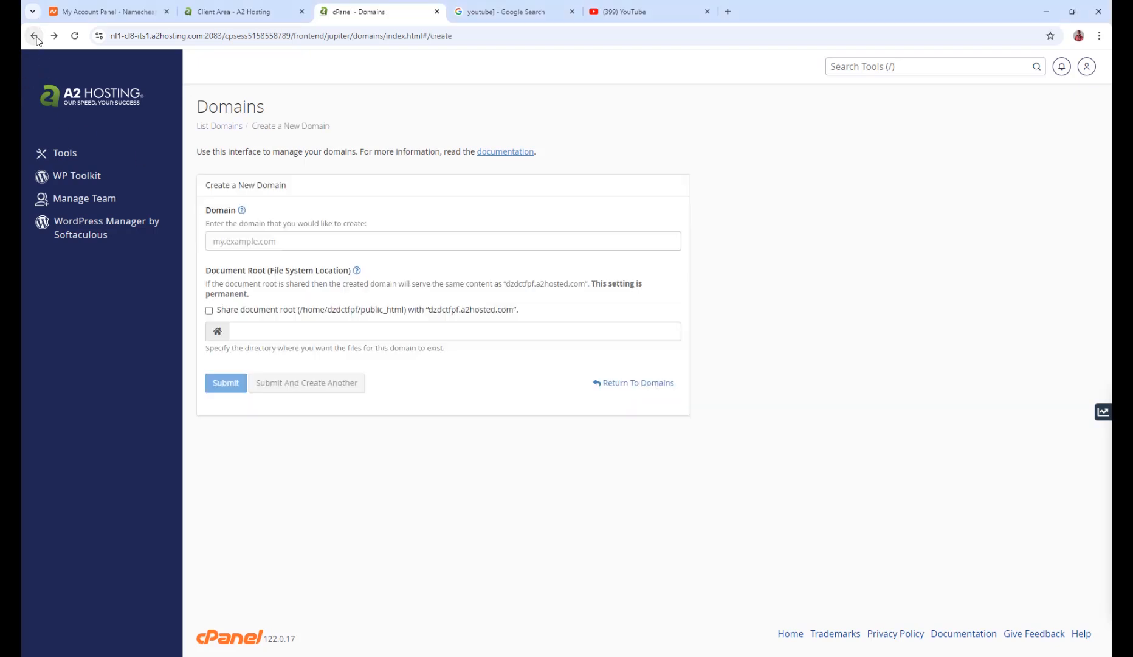
pyautogui.click(35, 36)
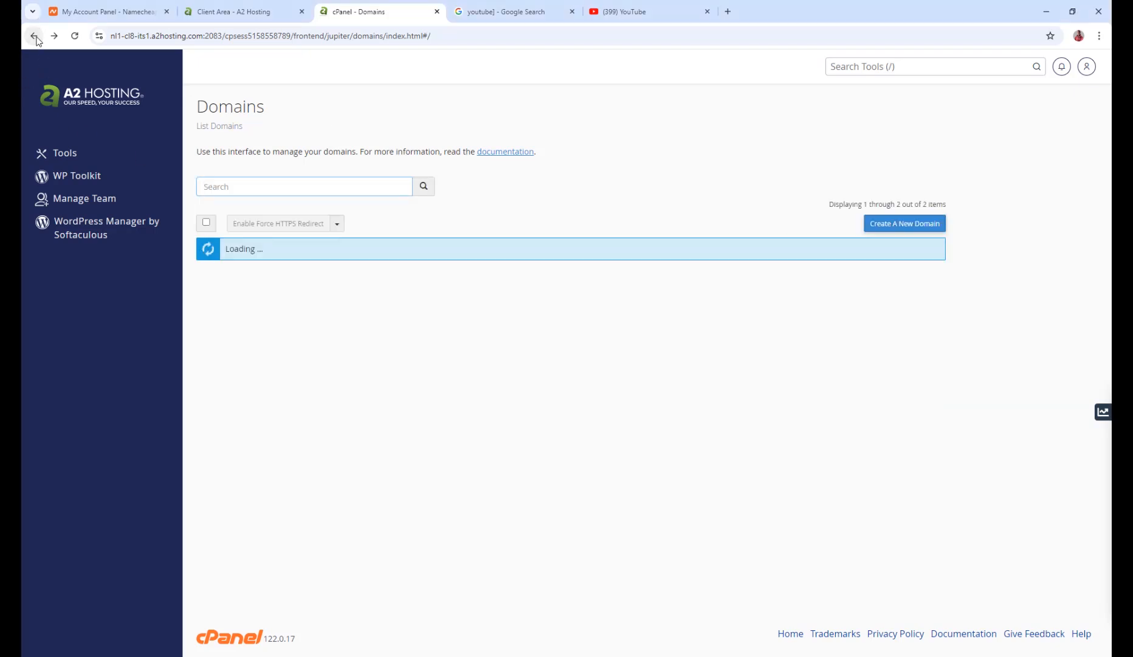
pyautogui.click(85, 94)
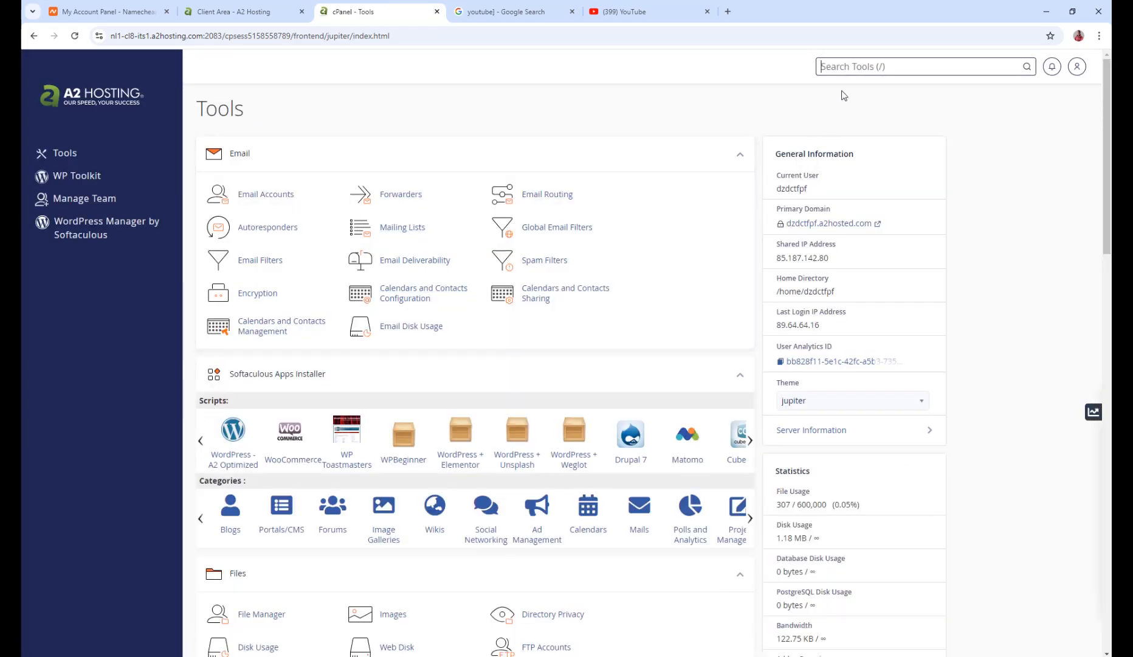
pyautogui.scroll(-6, 607, 433)
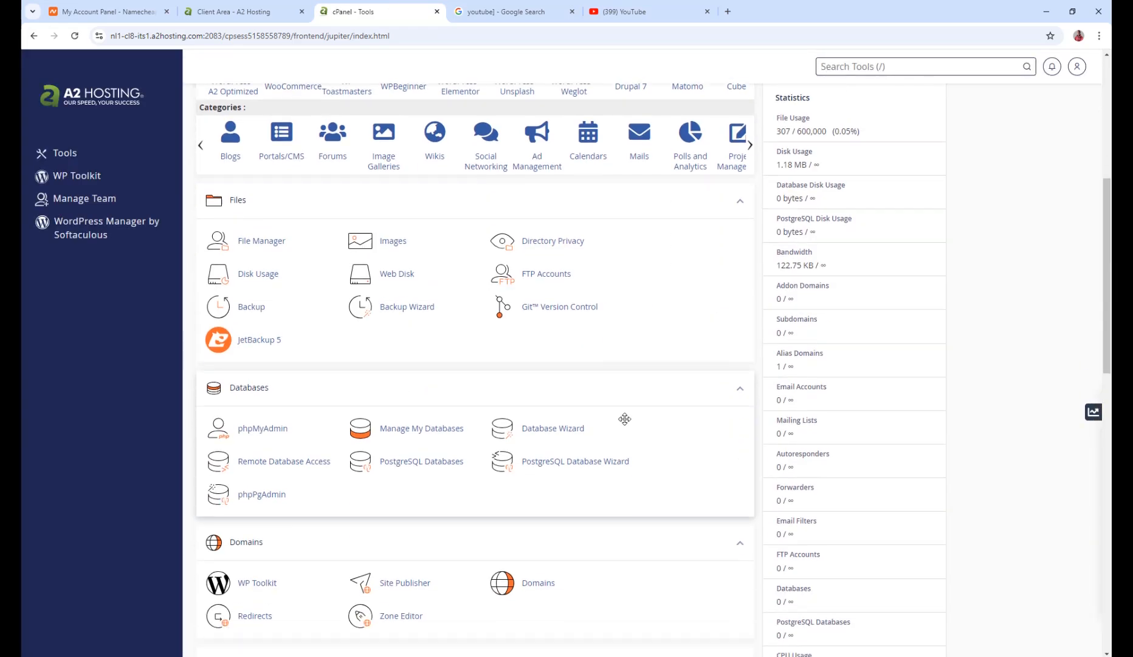
pyautogui.scroll(-10, 624, 418)
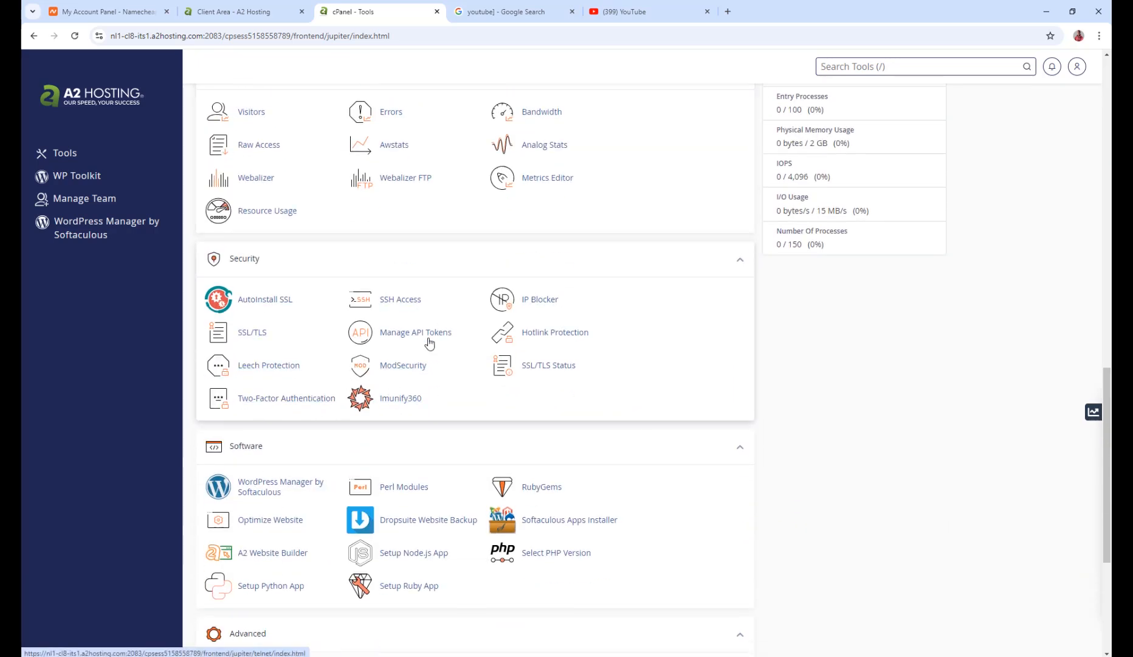
pyautogui.click(547, 372)
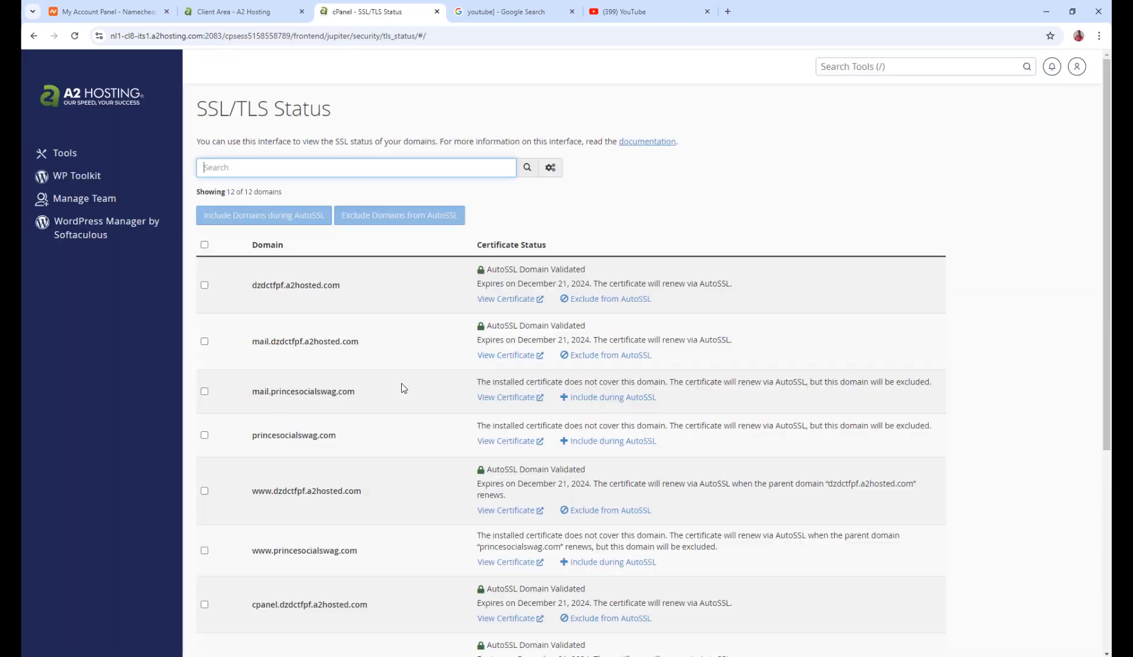
pyautogui.scroll(-2, 402, 353)
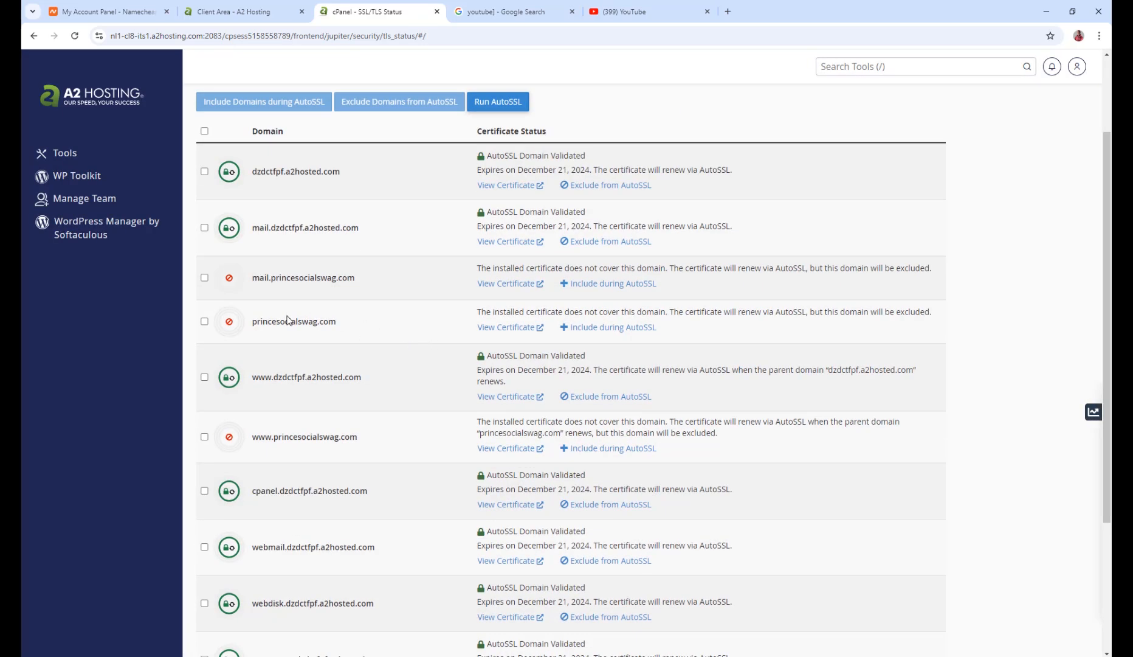
pyautogui.click(205, 321)
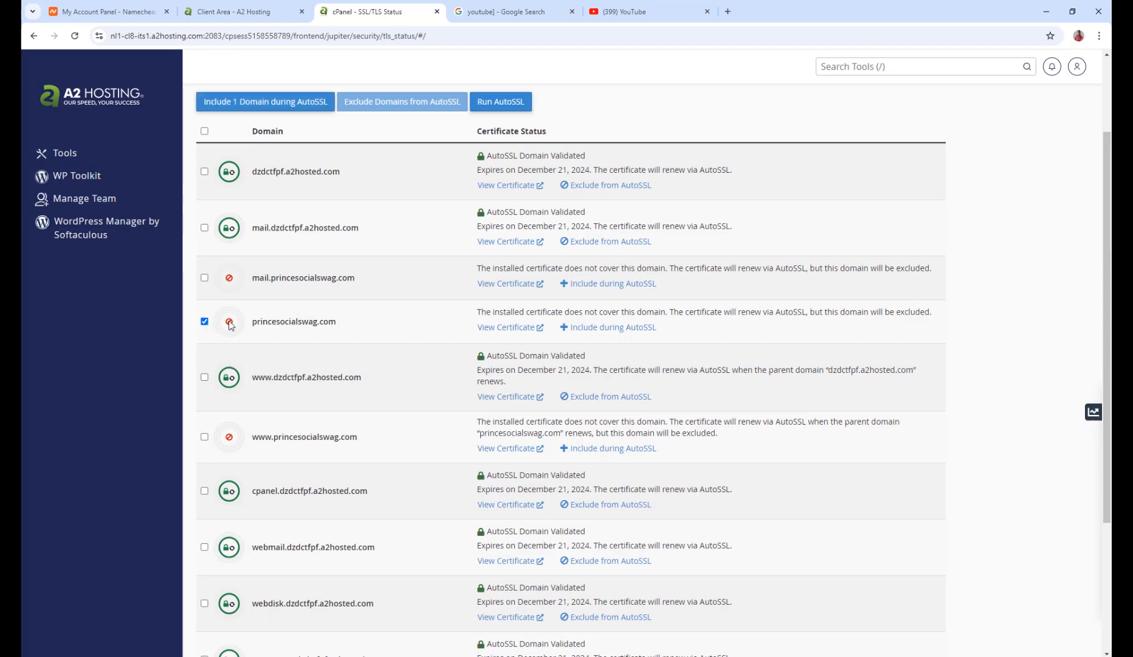
pyautogui.click(204, 437)
pyautogui.scroll(-1, 254, 406)
pyautogui.scroll(-3, 259, 402)
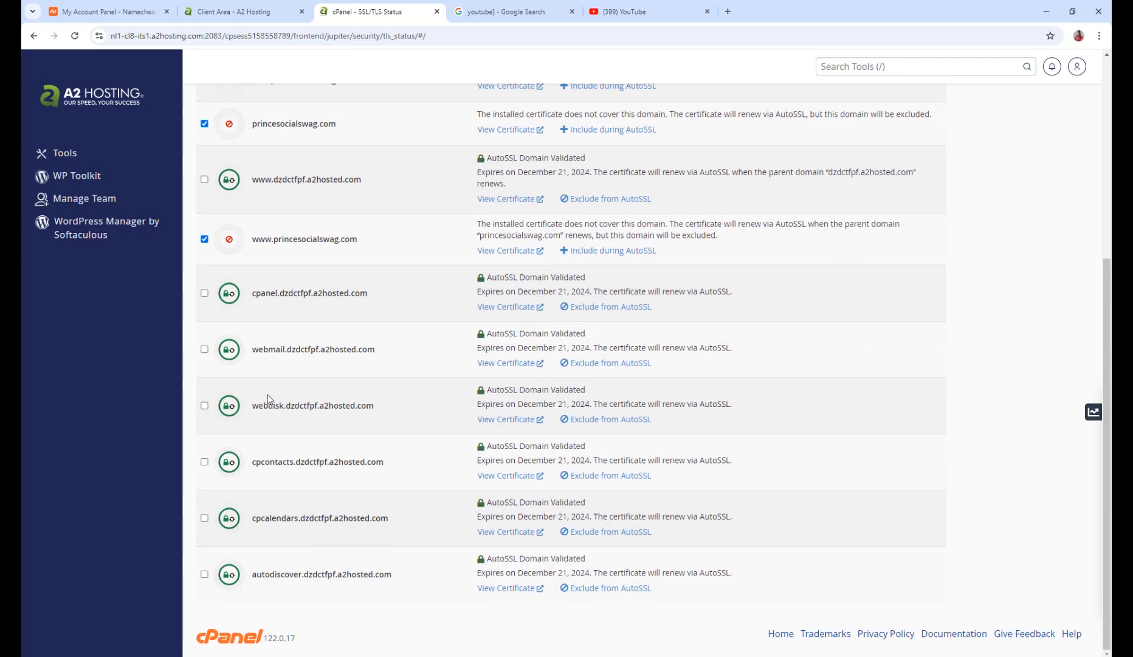
pyautogui.scroll(5, 341, 355)
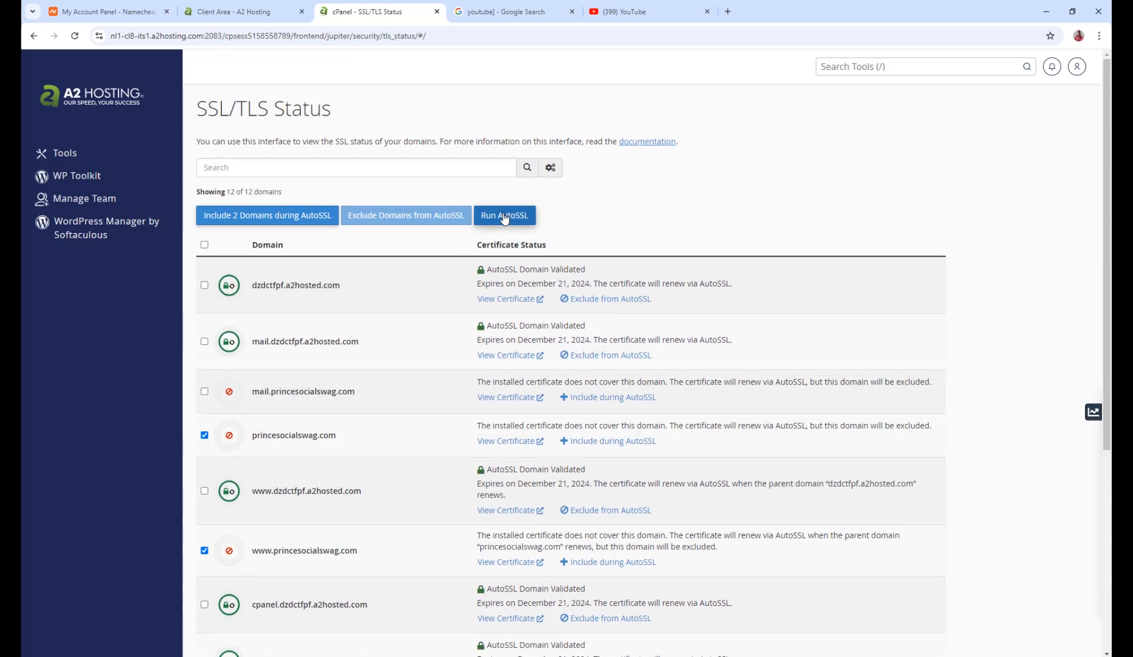
pyautogui.click(205, 391)
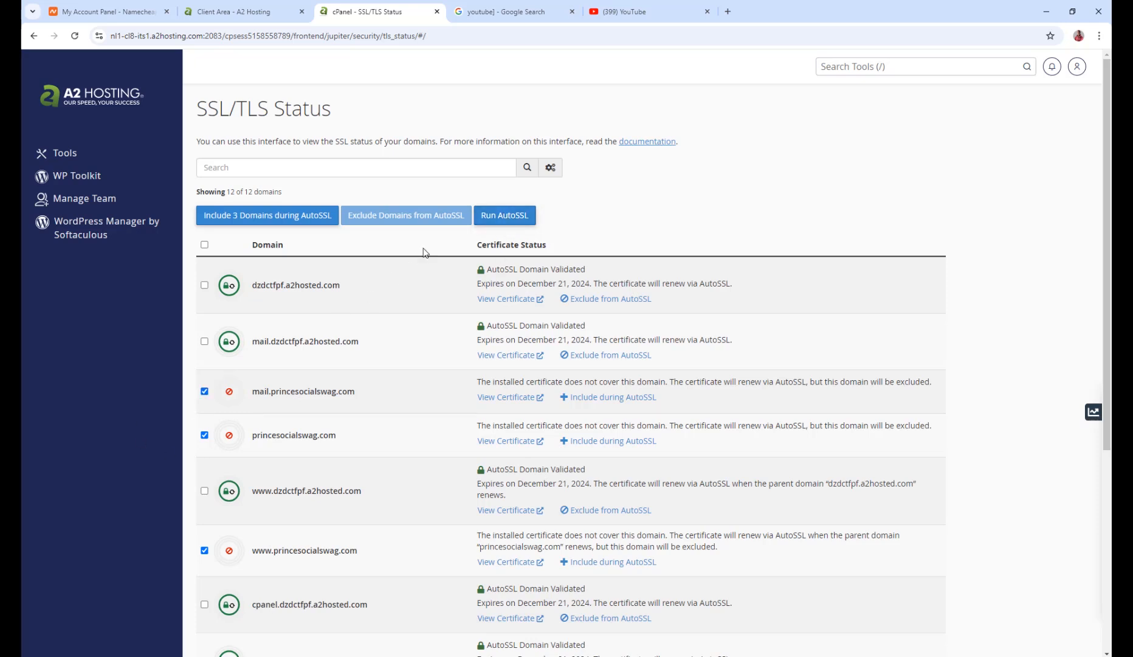
pyautogui.click(497, 217)
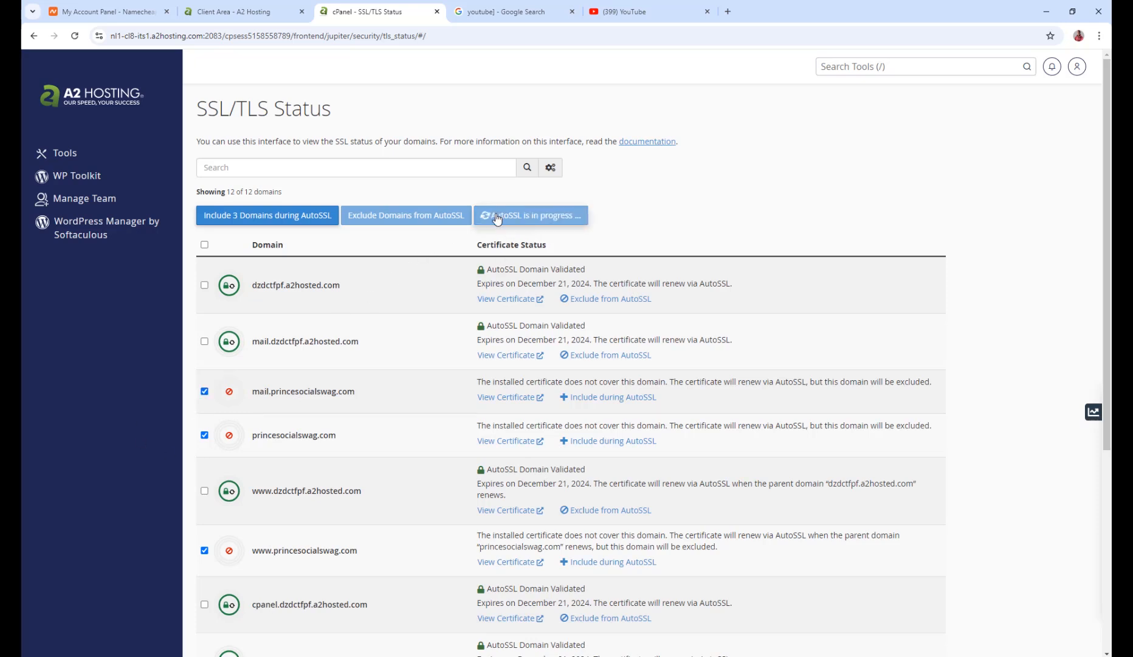